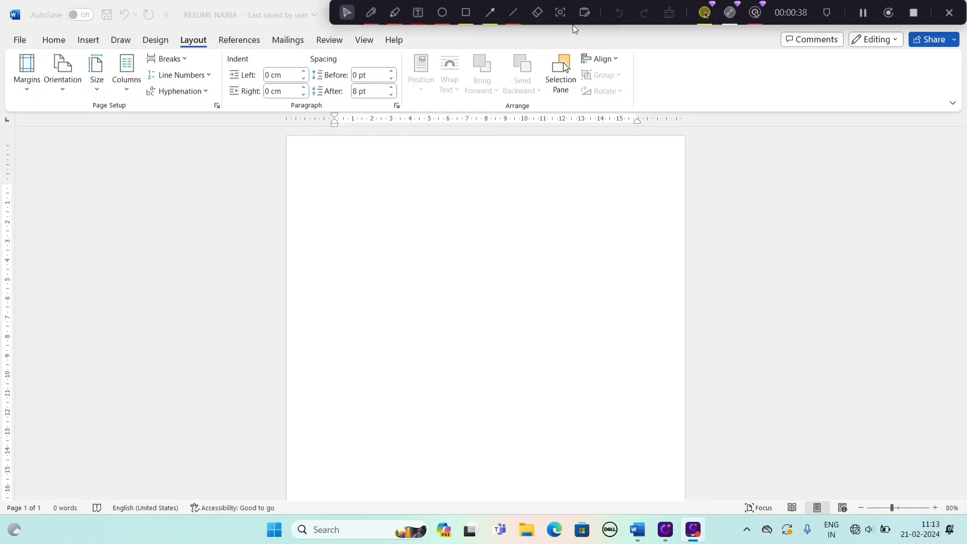
# Make the blank Word document the active window.
pyautogui.click(310, 169)
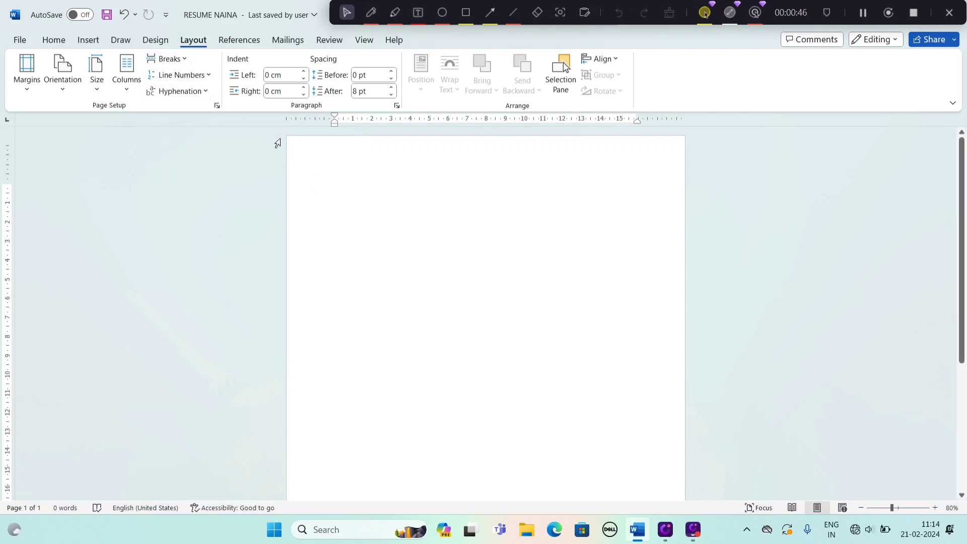
# Generate five paragraphs of sample text by entering =rand() on the blank page.
pyautogui.click(162, 42)
pyautogui.click(186, 41)
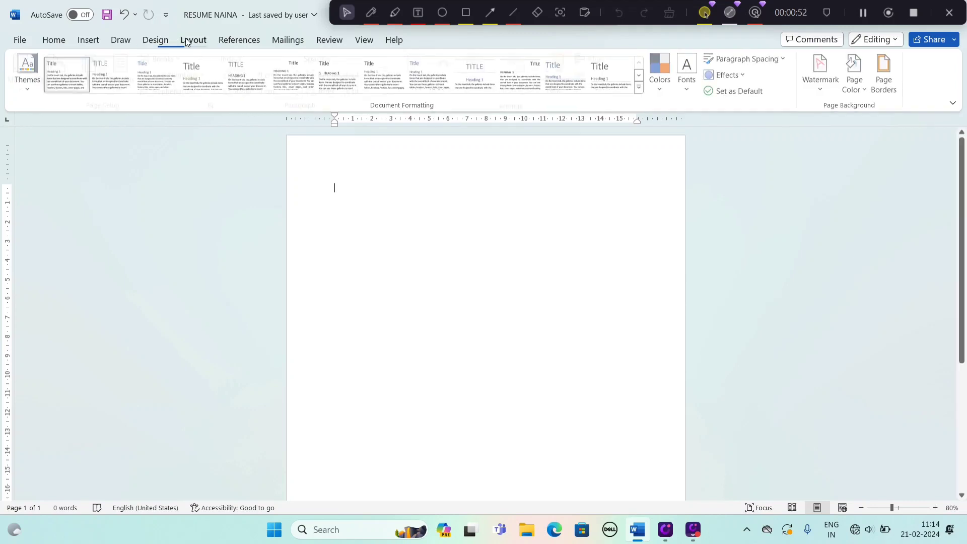
pyautogui.click(165, 43)
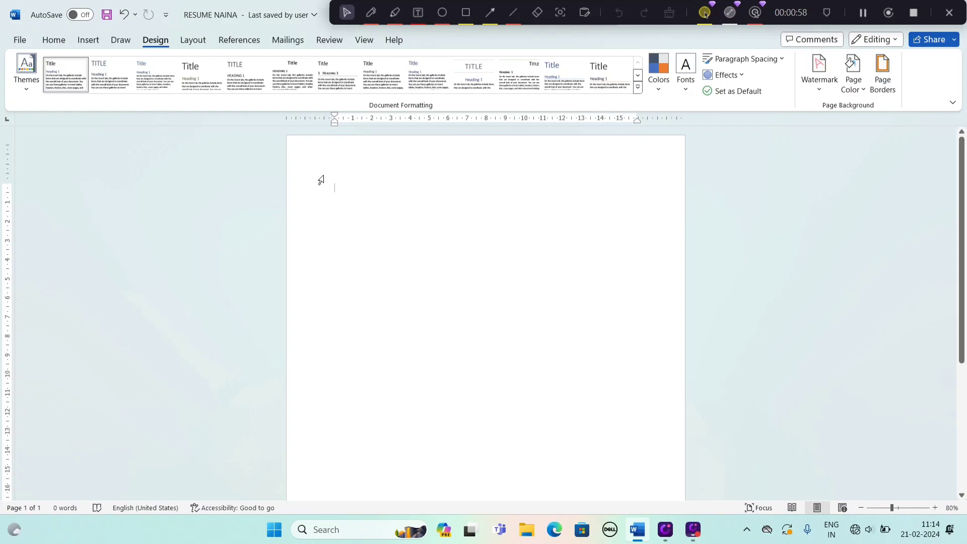
pyautogui.write('=')
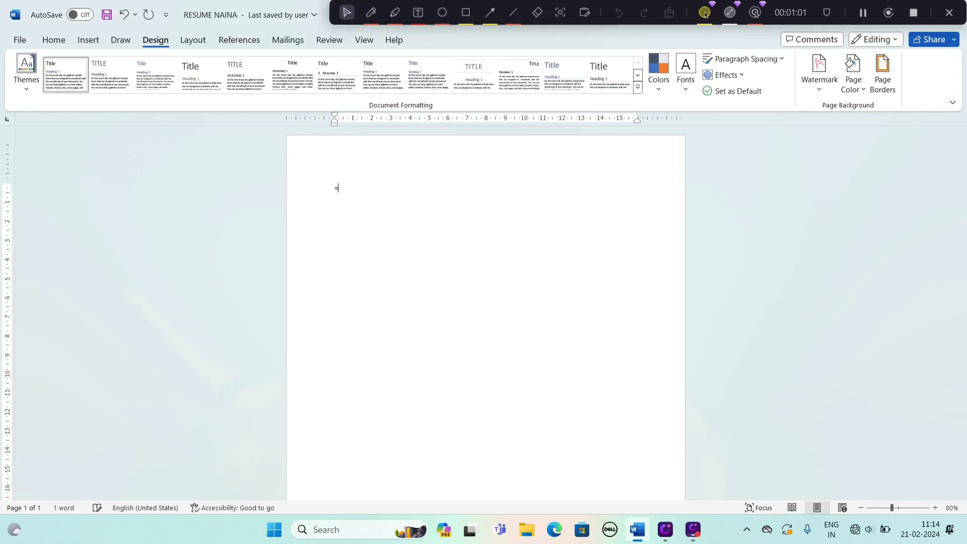
pyautogui.write('ra')
pyautogui.press('BackSpace')
pyautogui.write('nd(')
pyautogui.write(')')
pyautogui.press('Return')
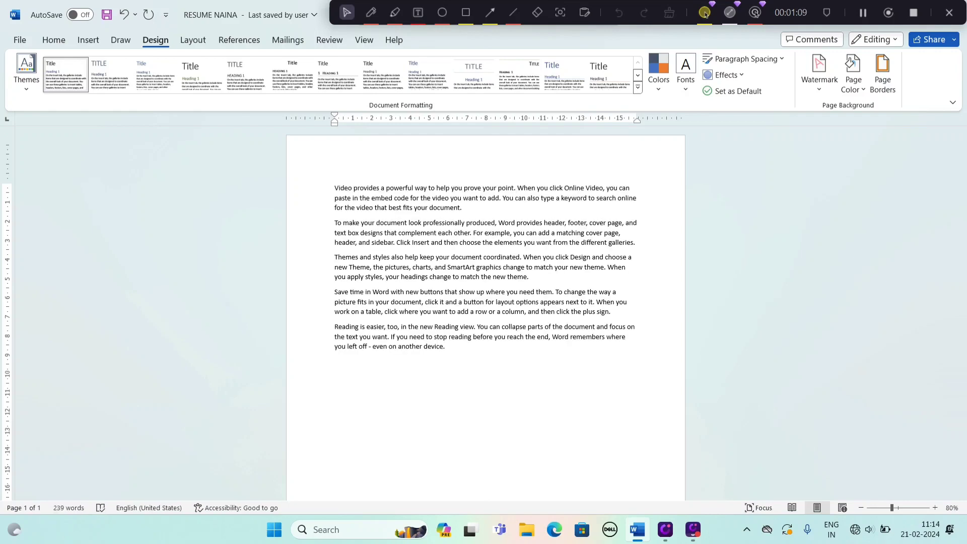
pyautogui.keyDown('ctrl'); pyautogui.scroll(2, 310, 242); pyautogui.keyUp('ctrl')
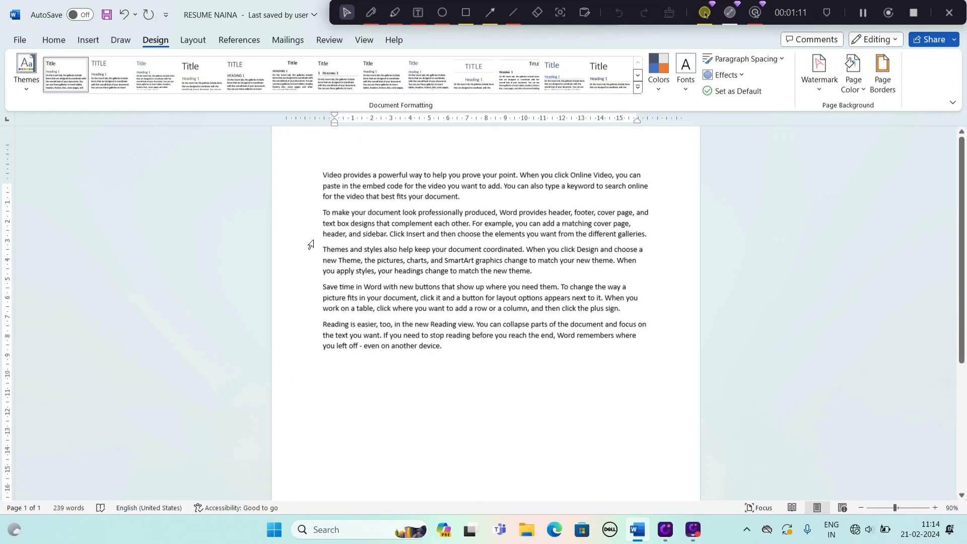
pyautogui.scroll(2, 324, 237)
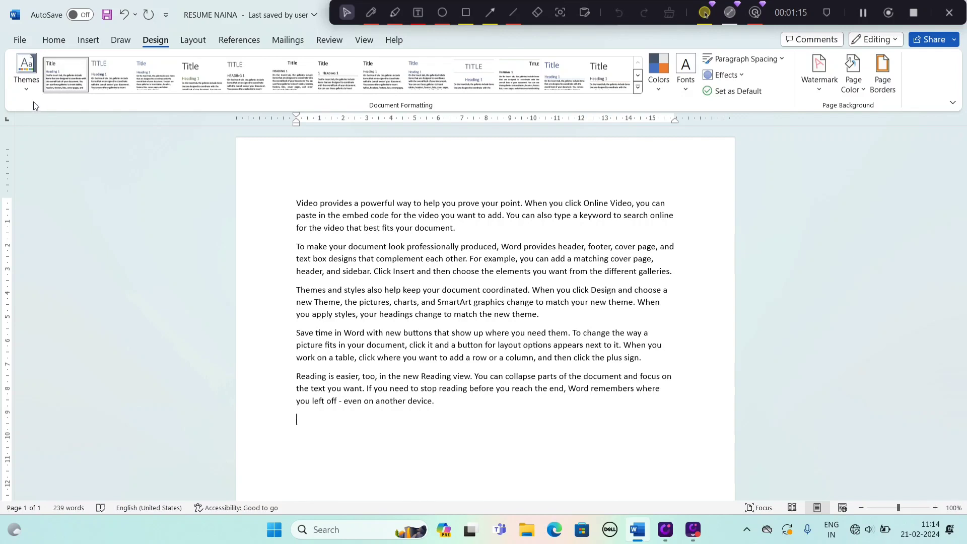
pyautogui.click(26, 87)
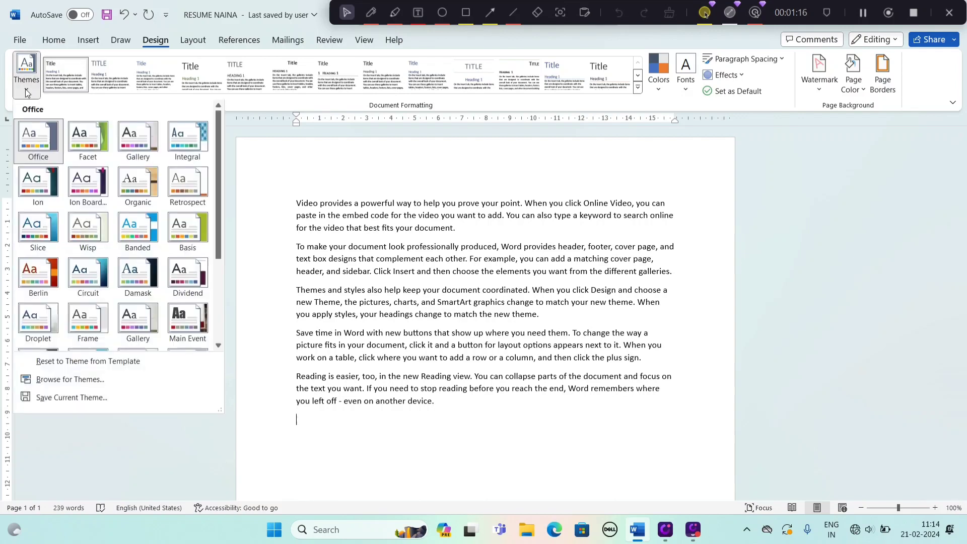
pyautogui.click(300, 244)
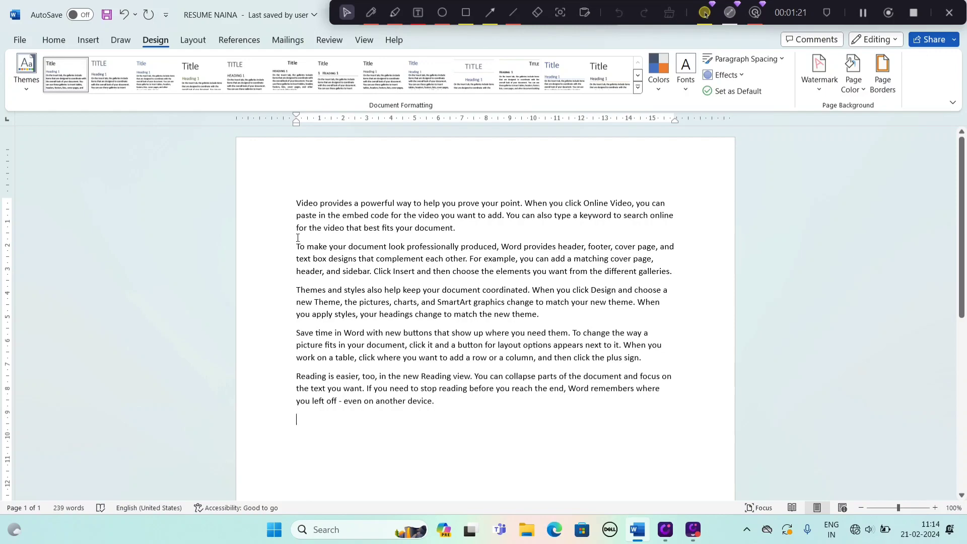
pyautogui.click(31, 91)
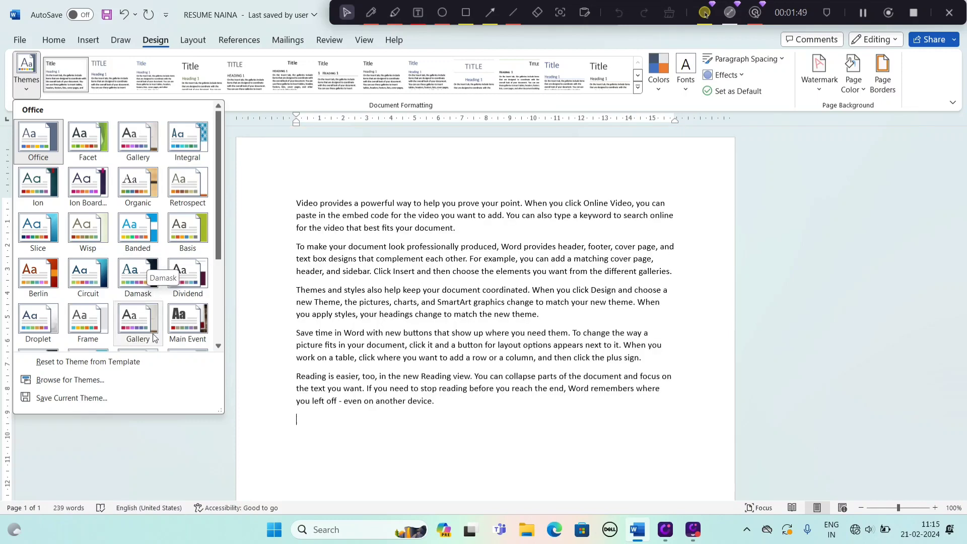
pyautogui.click(330, 275)
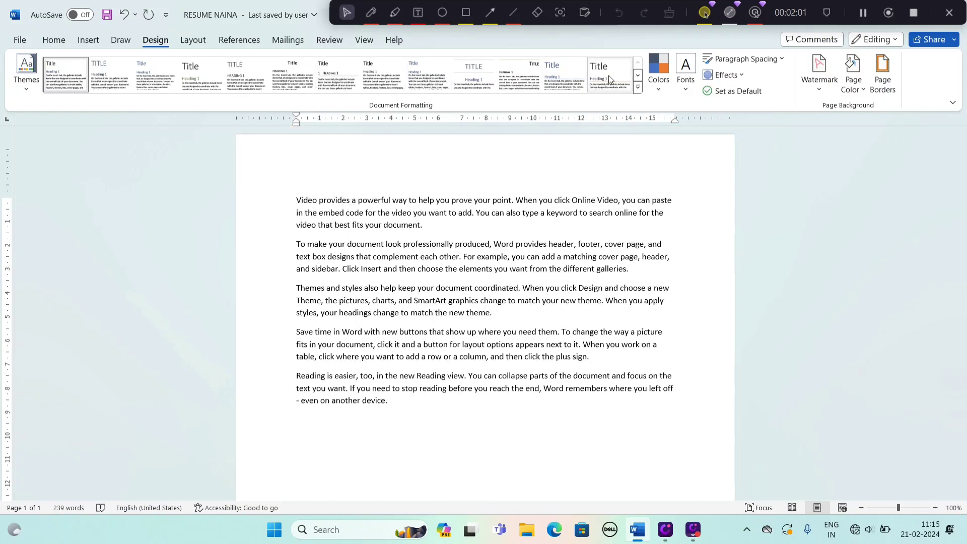
# Browse the style-set gallery and theme colour palettes without applying any.
pyautogui.click(638, 90)
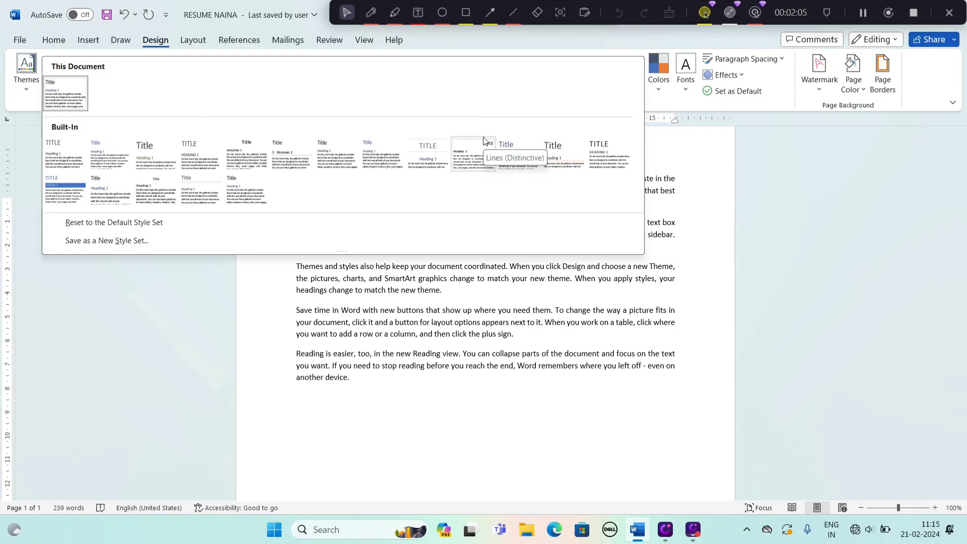
pyautogui.click(491, 266)
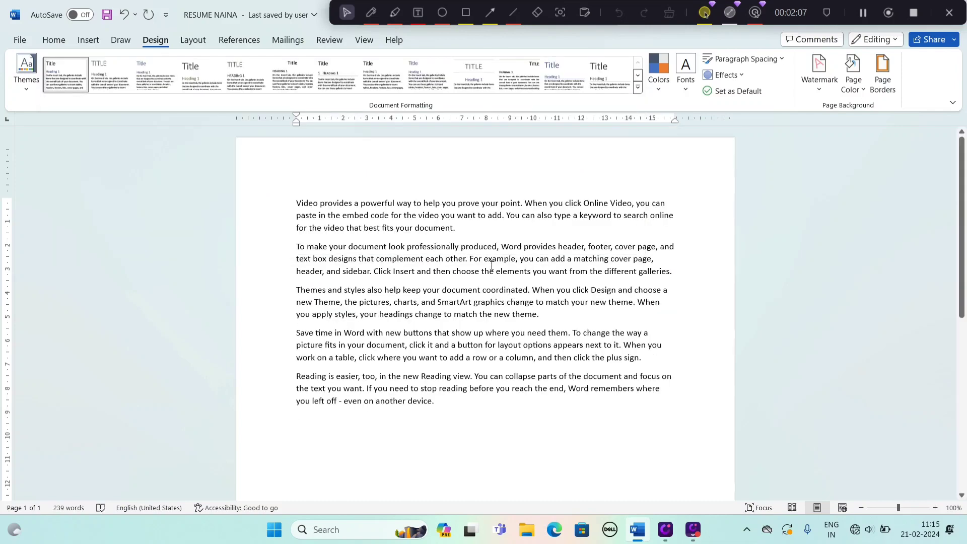
pyautogui.click(658, 85)
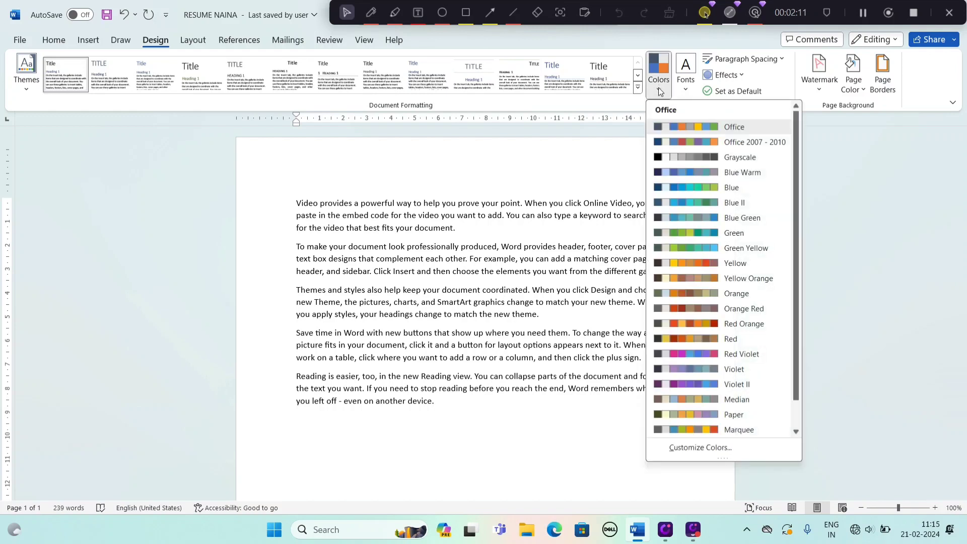
pyautogui.click(688, 251)
# Select the middle paragraphs, preview colour palettes again unchanged, then deselect and return to Home.
pyautogui.keyDown('shift'); pyautogui.click(606, 358); pyautogui.keyUp('shift')
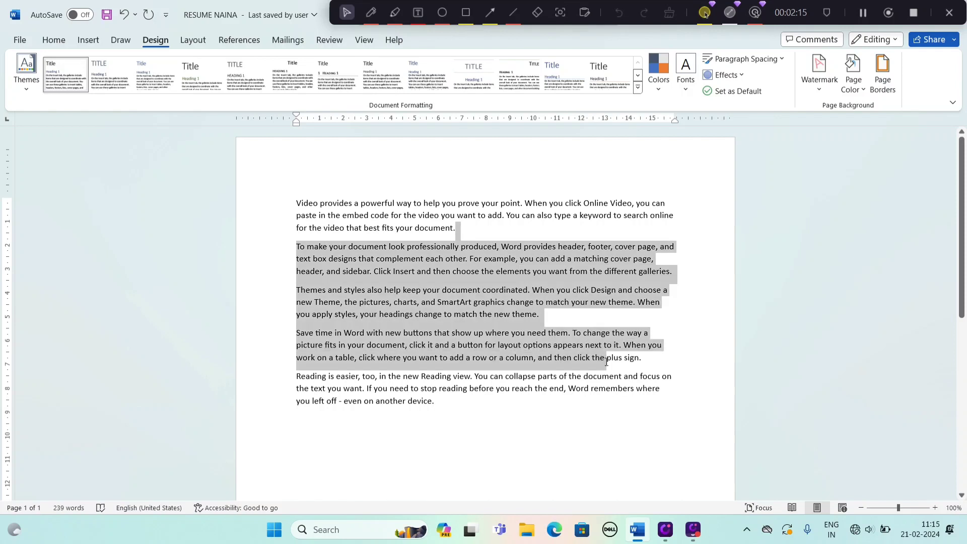
pyautogui.click(659, 85)
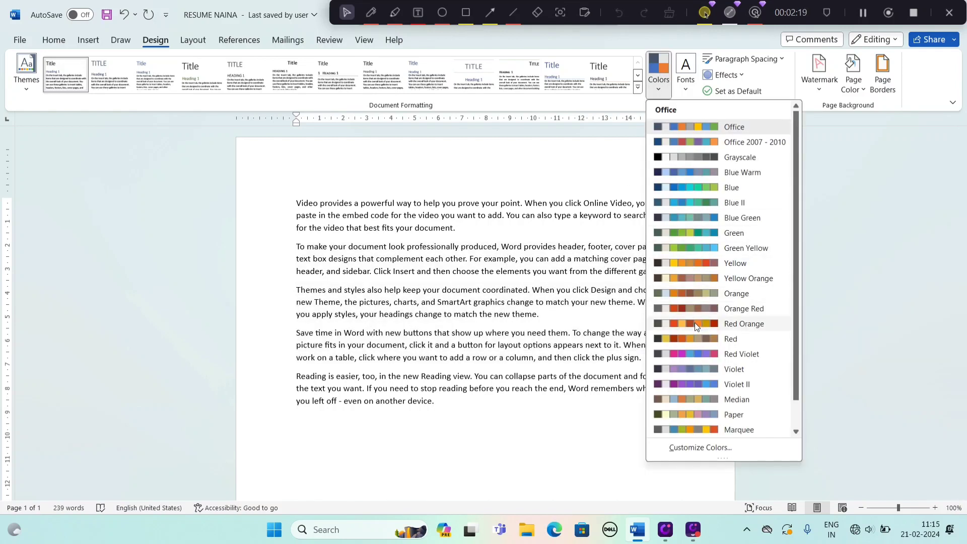
pyautogui.click(503, 279)
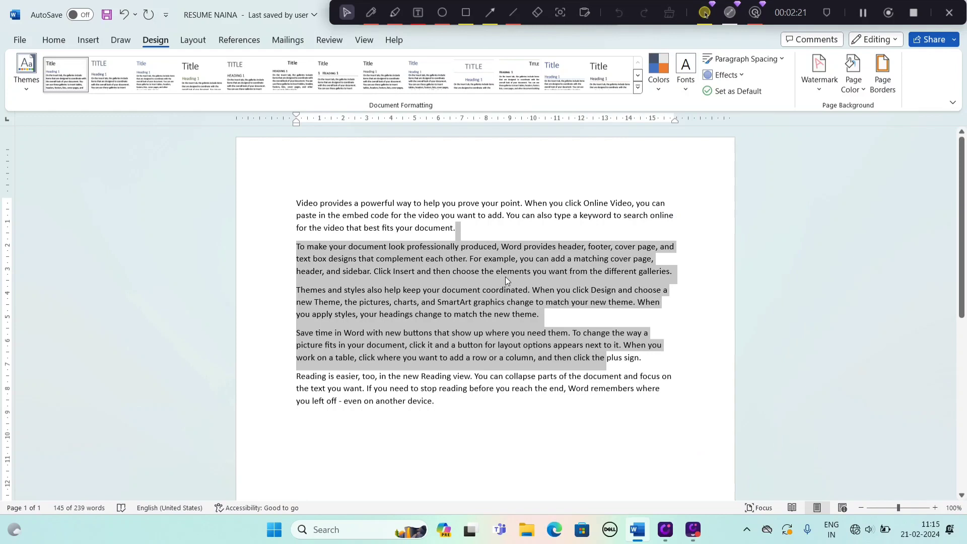
pyautogui.click(505, 273)
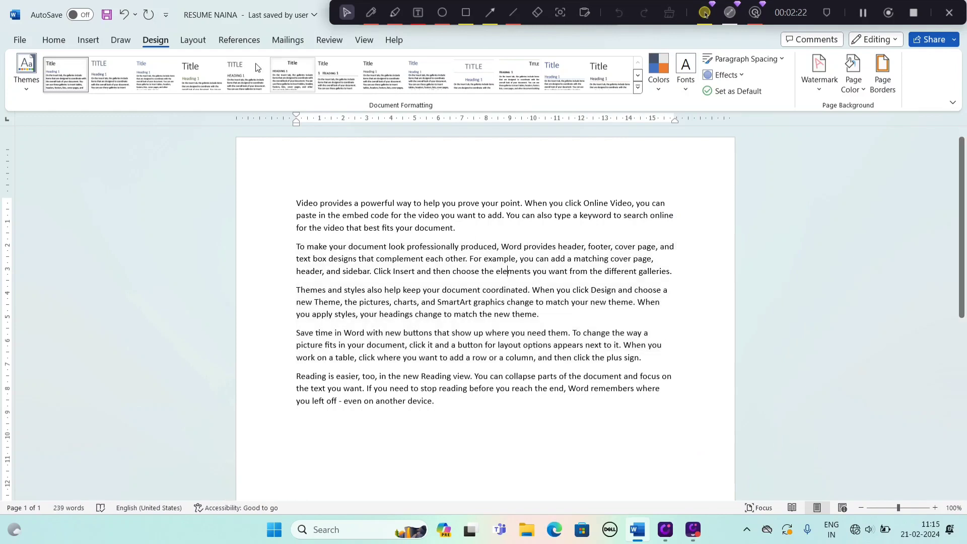
pyautogui.click(53, 40)
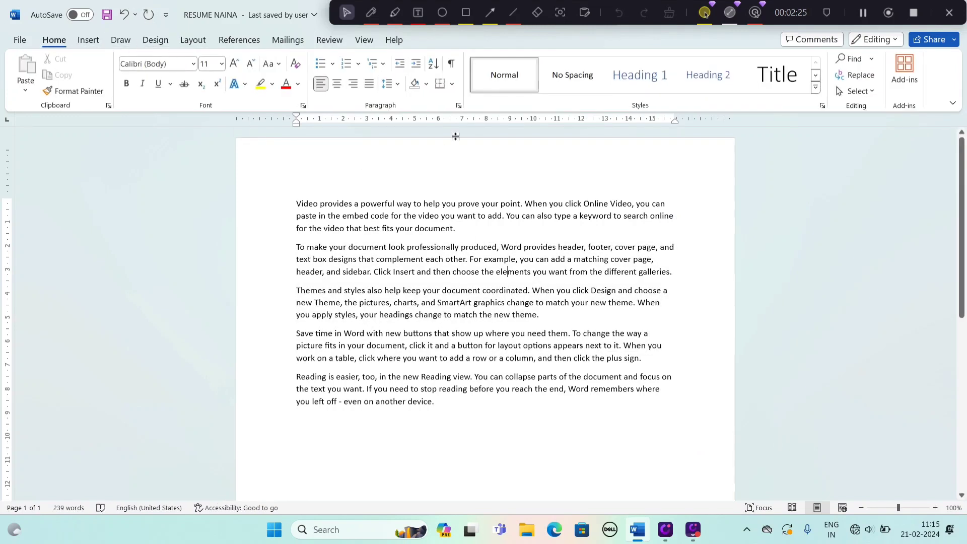
# Make the second paragraph a Heading 1 and preview theme colours without changing them.
pyautogui.click(640, 80)
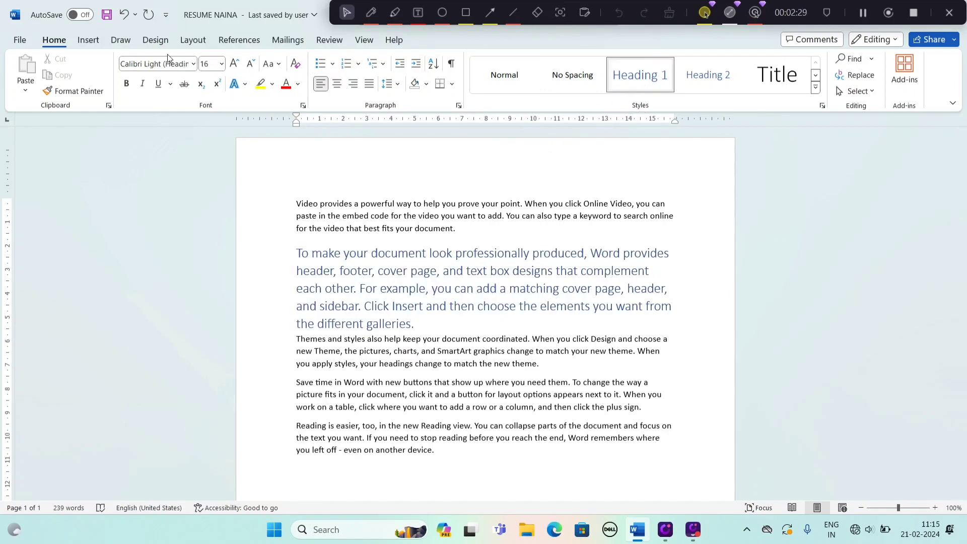
pyautogui.click(154, 40)
pyautogui.click(658, 75)
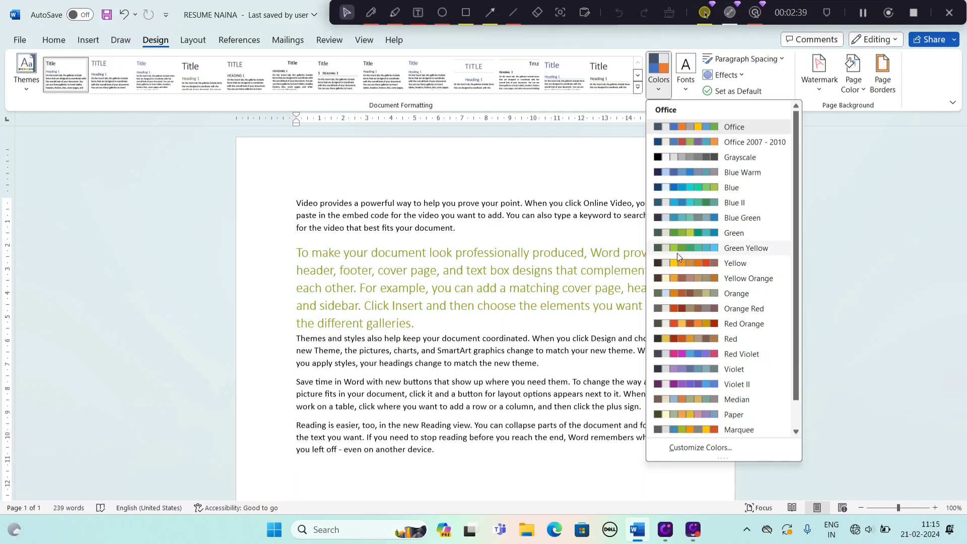
pyautogui.click(556, 224)
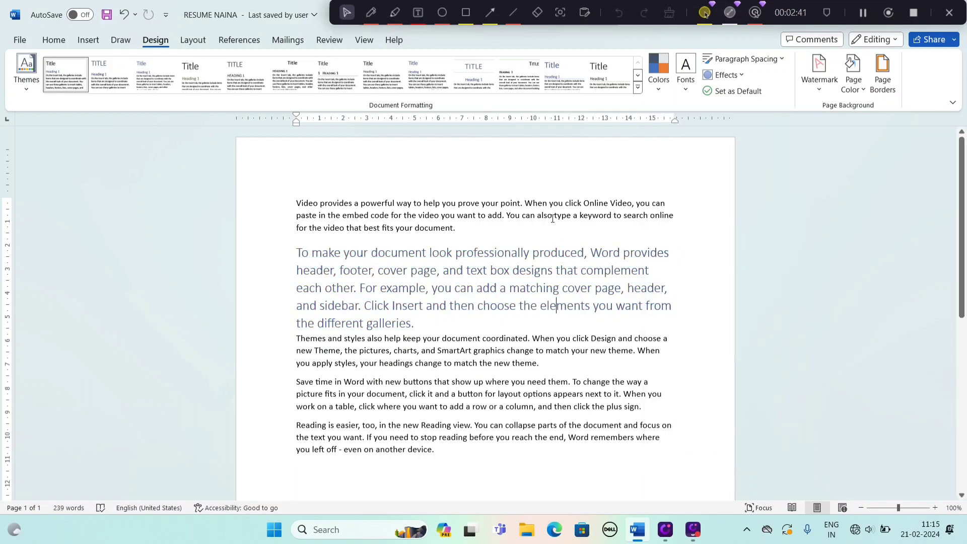
# Browse the theme font pairs, including Office 2007-2010, keeping Calibri Light and Calibri.
pyautogui.click(683, 92)
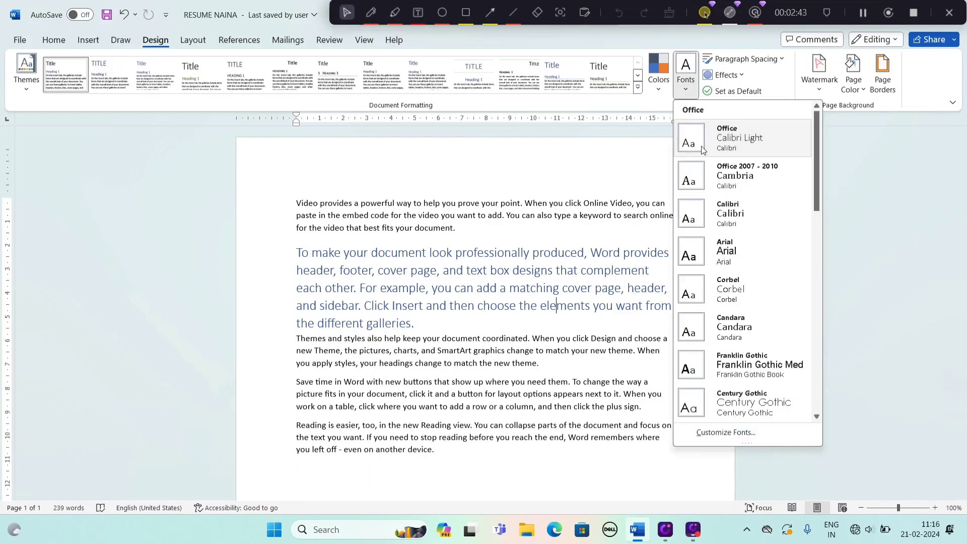
pyautogui.click(55, 40)
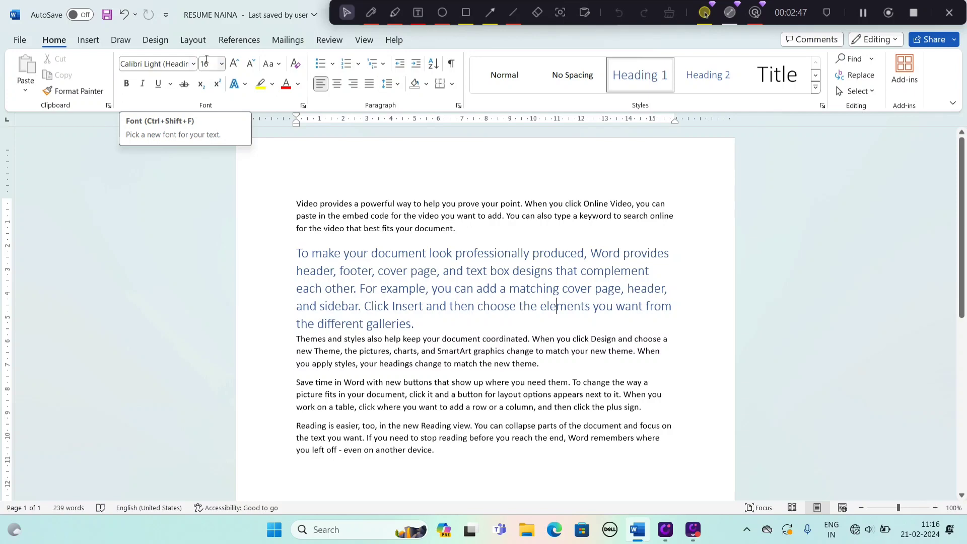
pyautogui.click(155, 40)
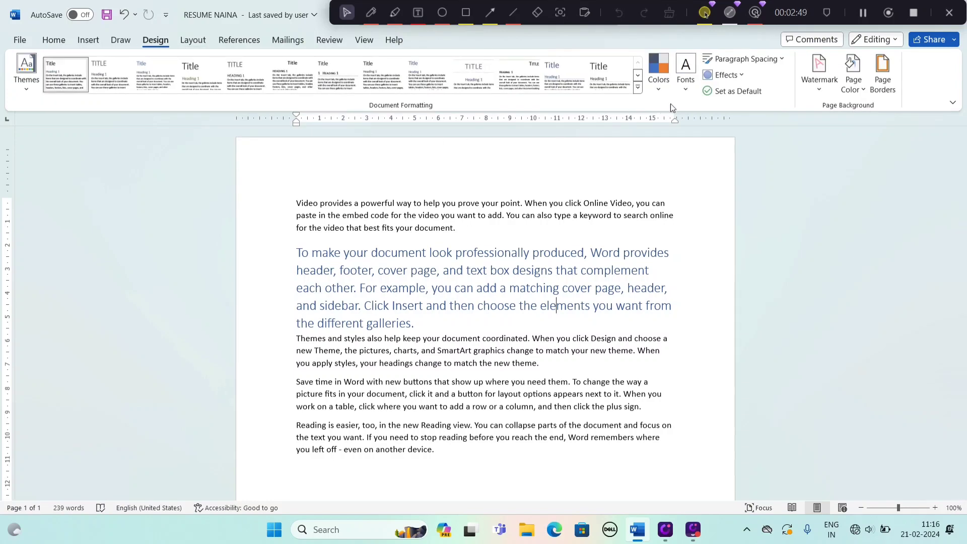
pyautogui.click(682, 86)
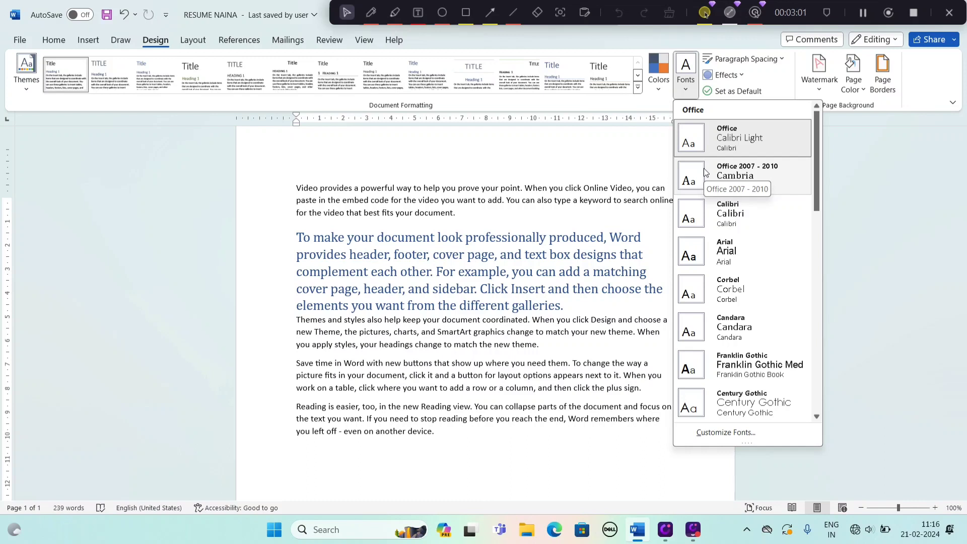
pyautogui.click(749, 132)
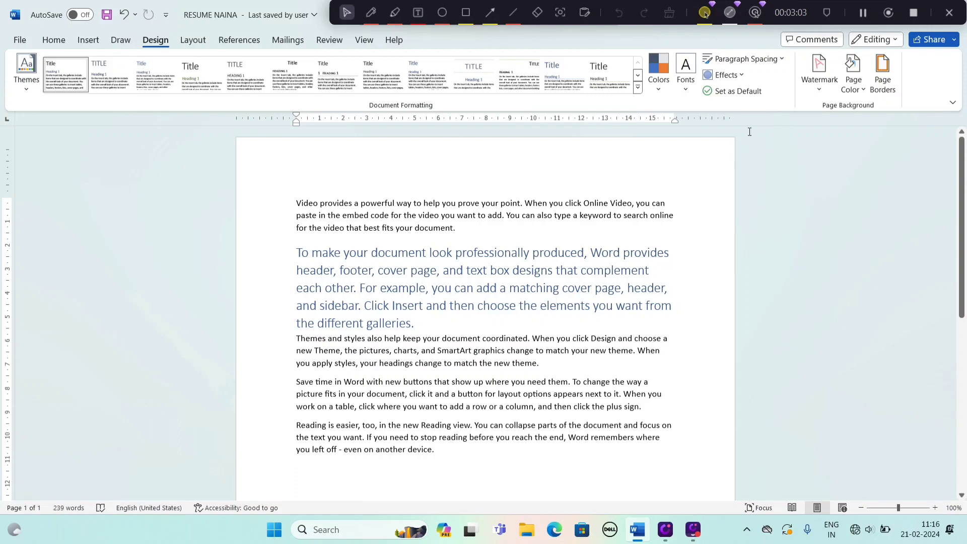
pyautogui.click(757, 61)
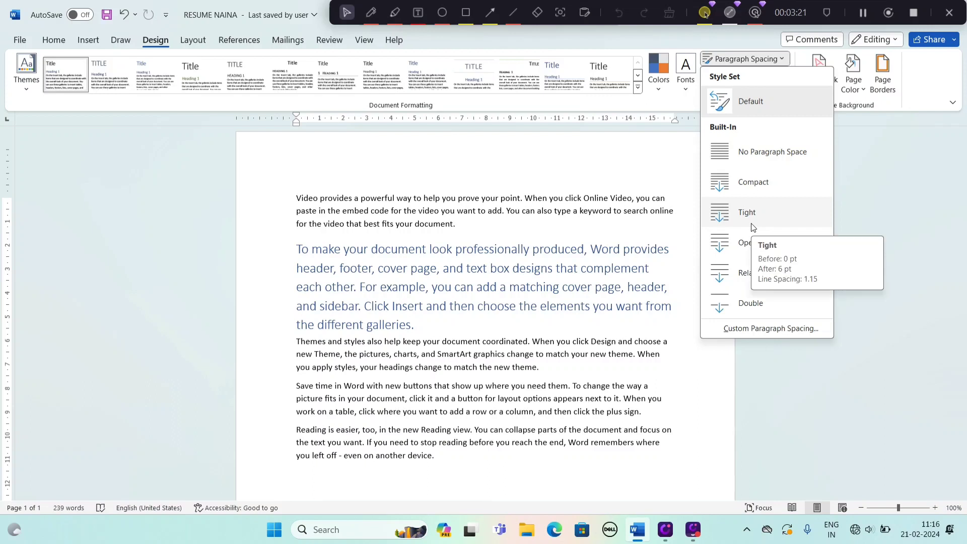
pyautogui.click(556, 305)
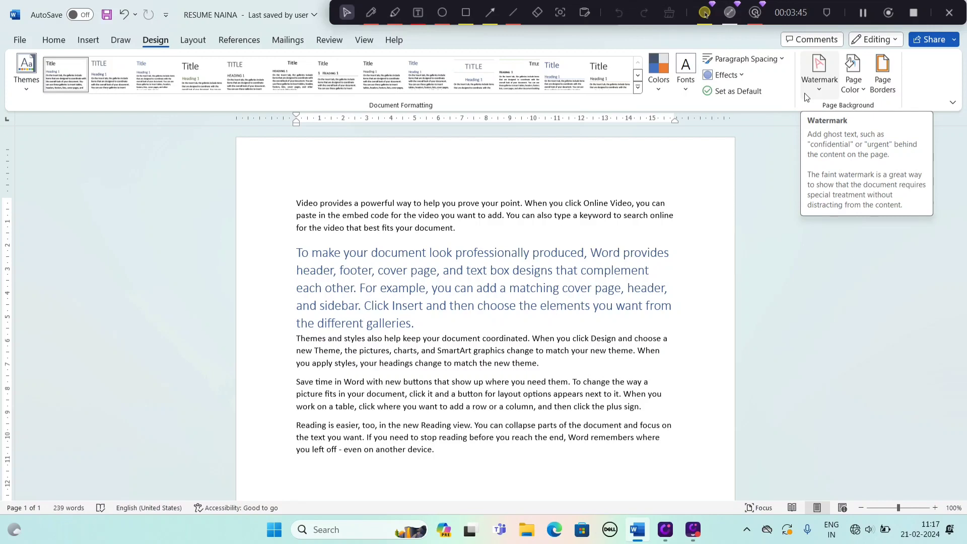
# Apply the diagonal CONFIDENTIAL 1 watermark preset and scroll through the page to check it.
pyautogui.click(822, 94)
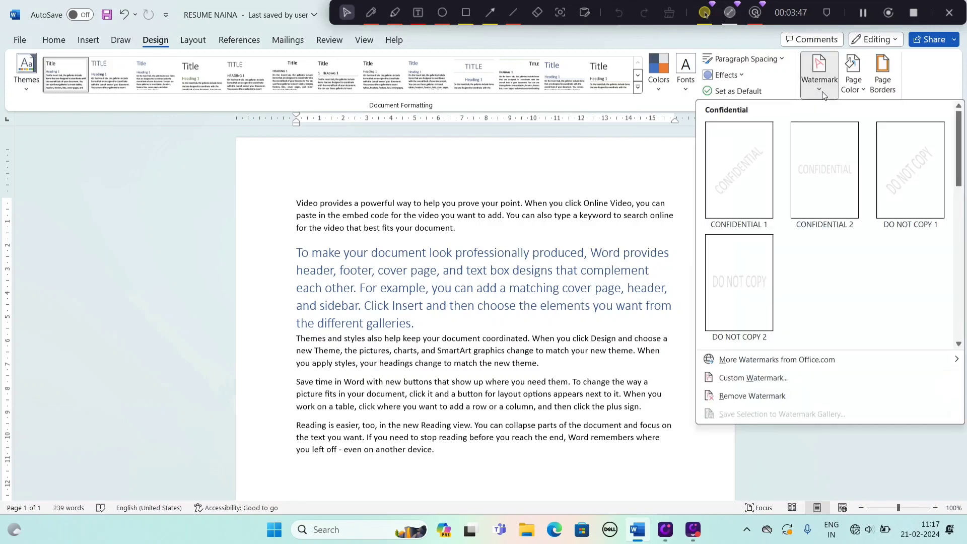
pyautogui.click(750, 180)
pyautogui.scroll(-1, 589, 314)
pyautogui.scroll(-5, 507, 334)
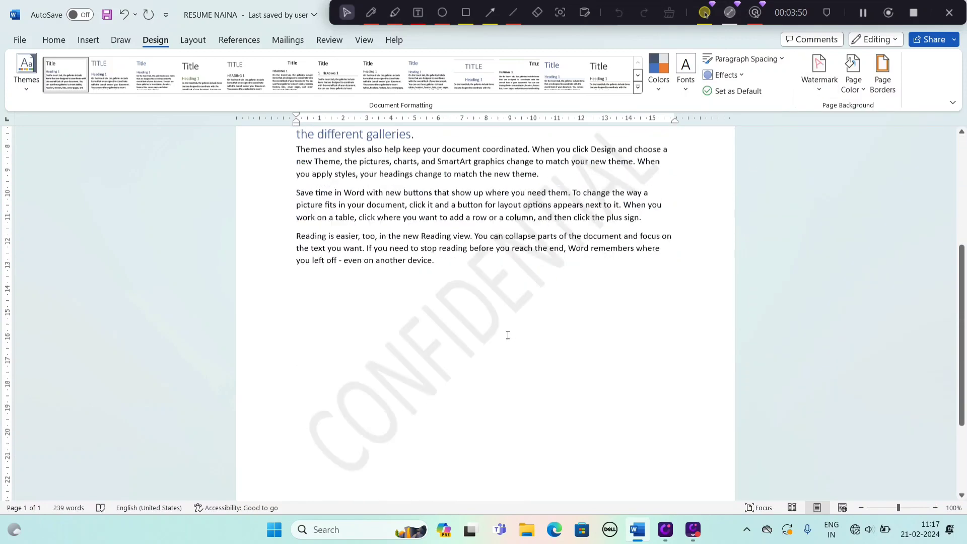
pyautogui.click(393, 265)
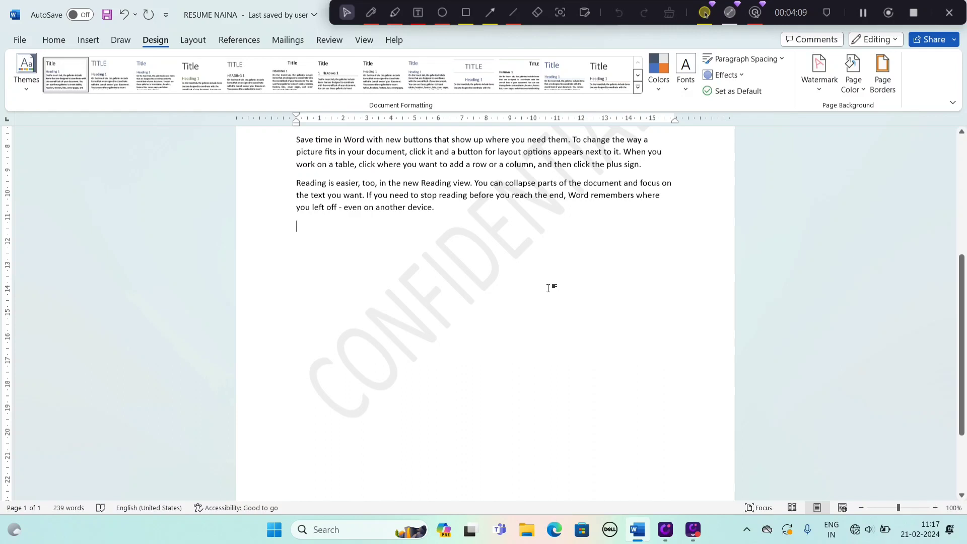
pyautogui.scroll(2, 546, 282)
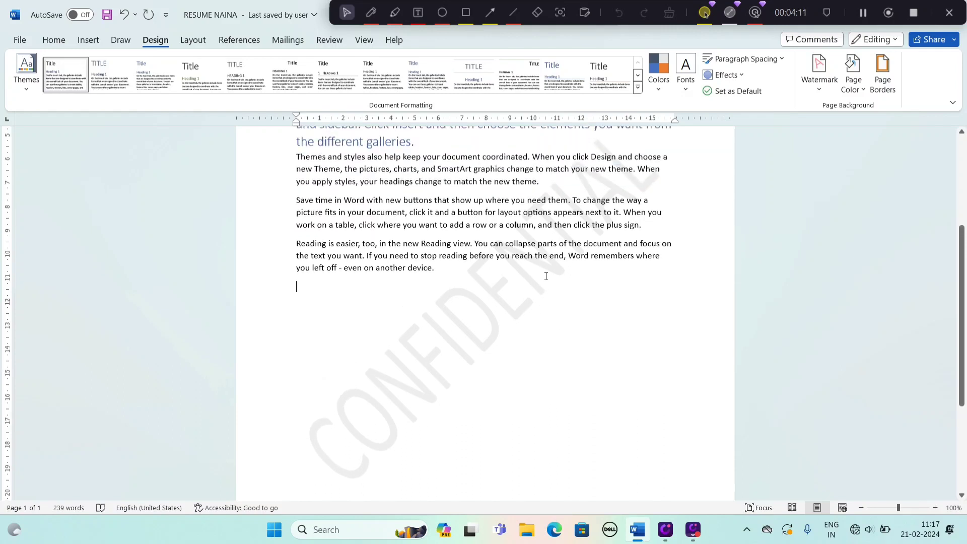
pyautogui.scroll(2, 545, 276)
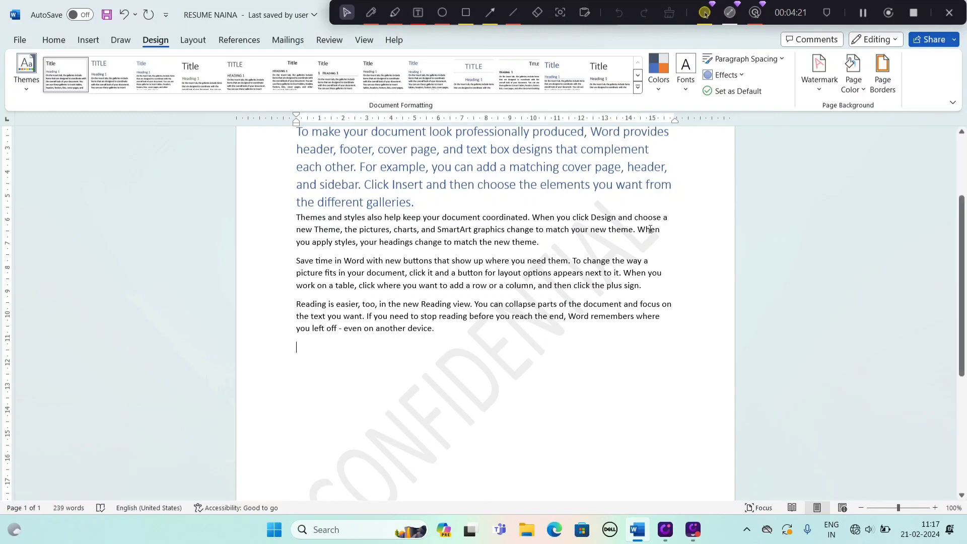
pyautogui.click(820, 93)
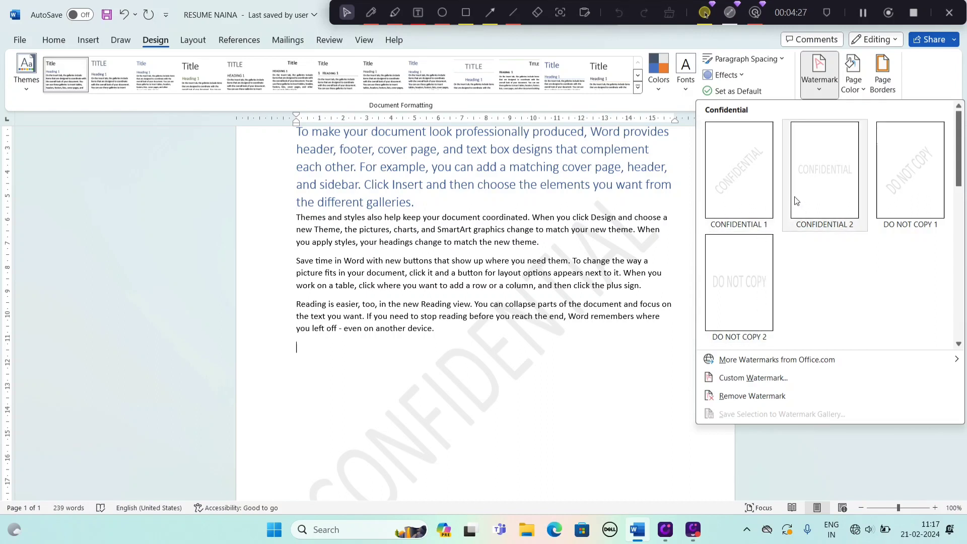
# In Custom Watermark, replace the CONFIDENTIAL text with 'osio computer'.
pyautogui.click(765, 378)
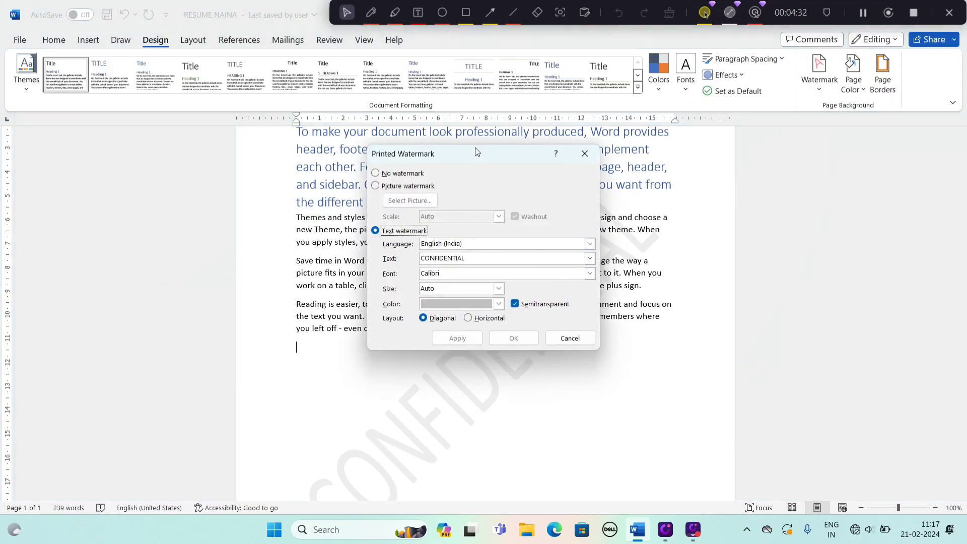
pyautogui.moveTo(469, 156); pyautogui.dragTo(631, 167)
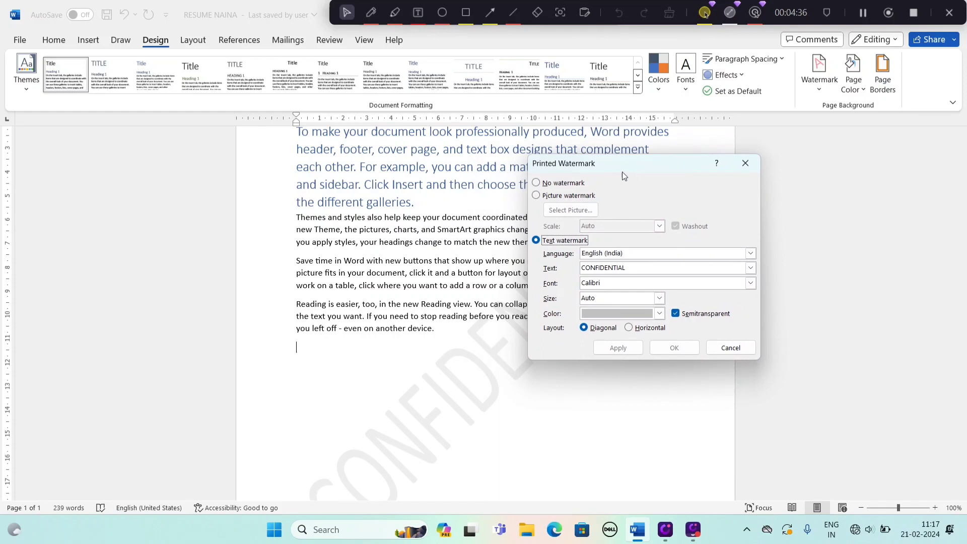
pyautogui.moveTo(612, 161); pyautogui.dragTo(628, 138)
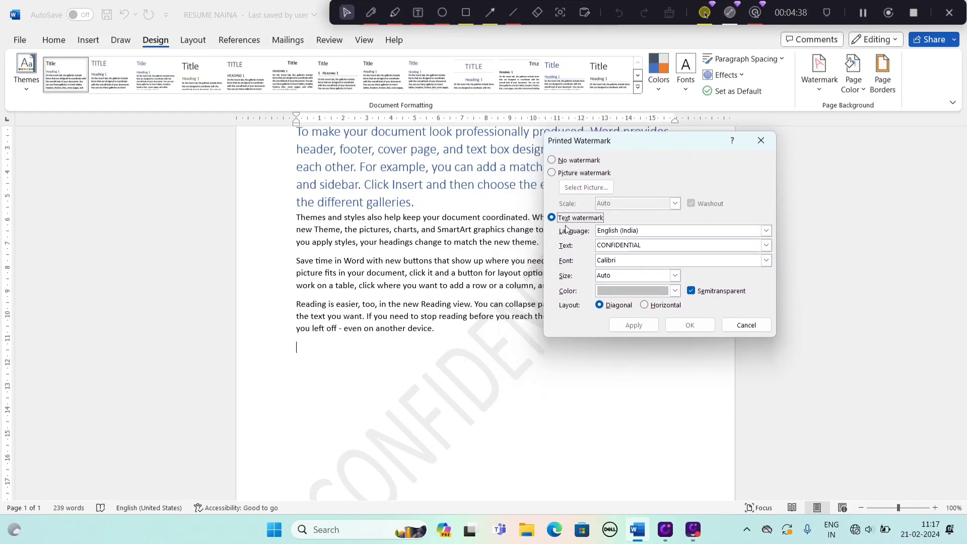
pyautogui.moveTo(654, 245); pyautogui.dragTo(585, 242)
pyautogui.press('BackSpace')
pyautogui.write('osio')
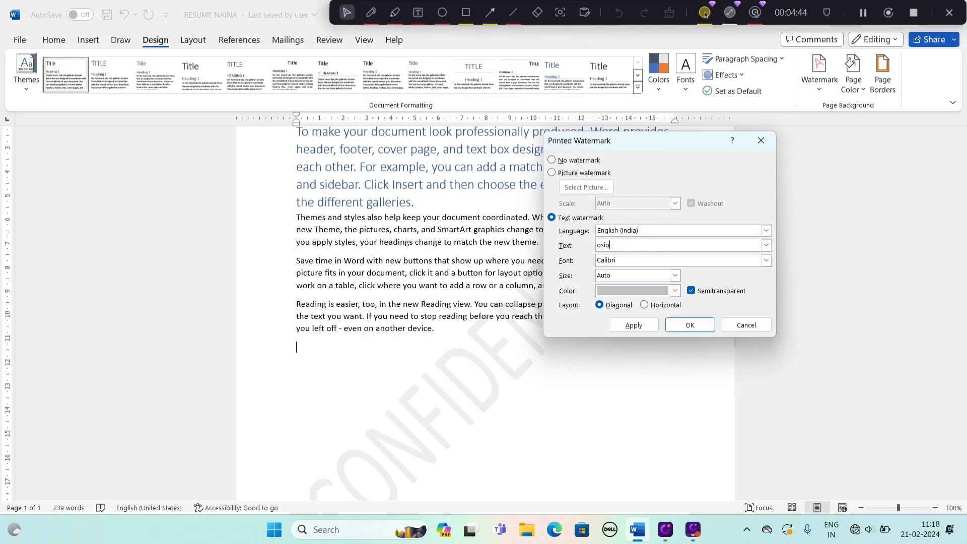
pyautogui.write(' compute')
pyautogui.write('r')
# Keep Calibri font and Auto size, and set the watermark colour to red.
pyautogui.click(765, 260)
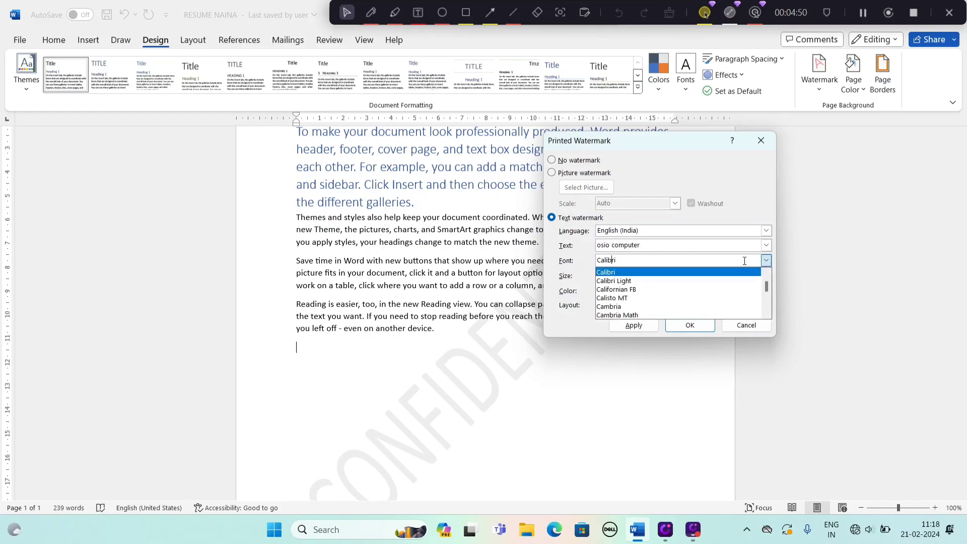
pyautogui.click(736, 264)
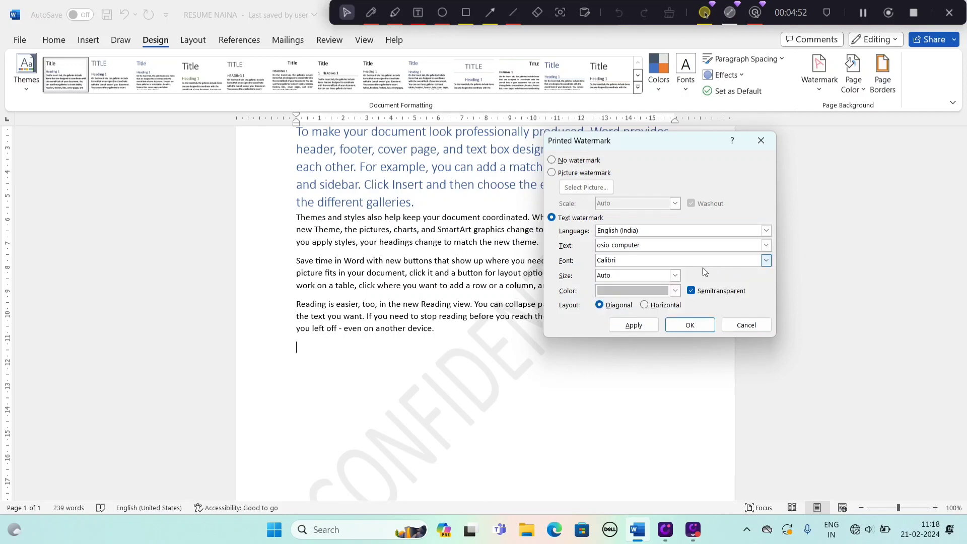
pyautogui.click(674, 276)
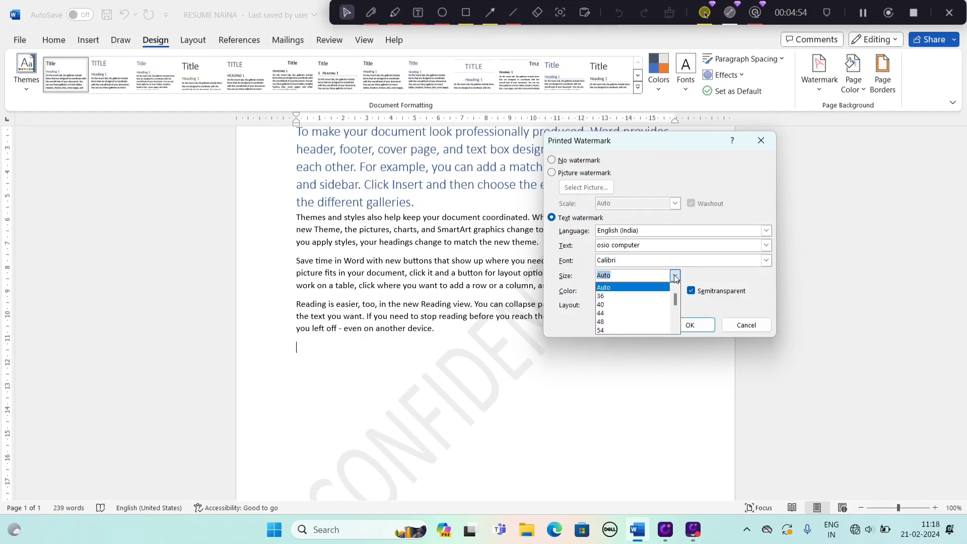
pyautogui.click(675, 276)
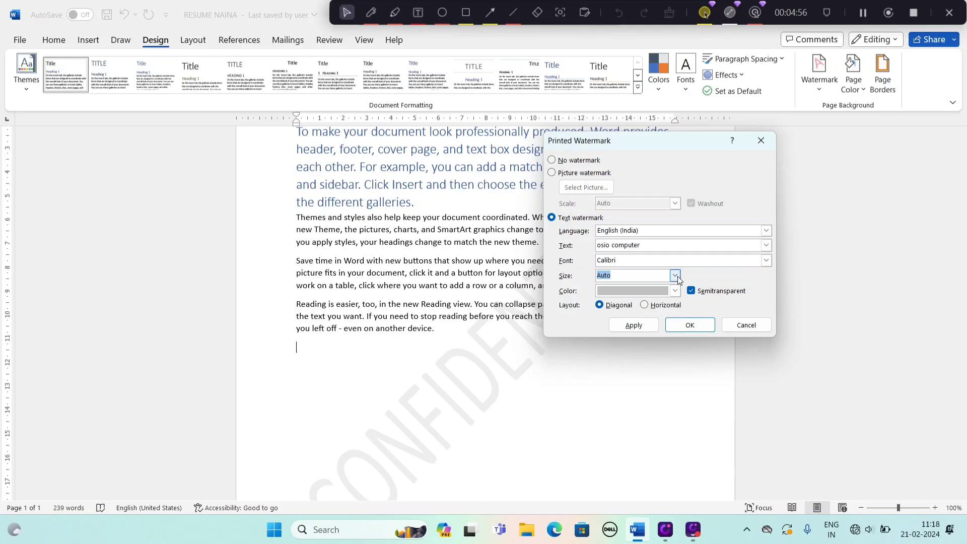
pyautogui.click(675, 276)
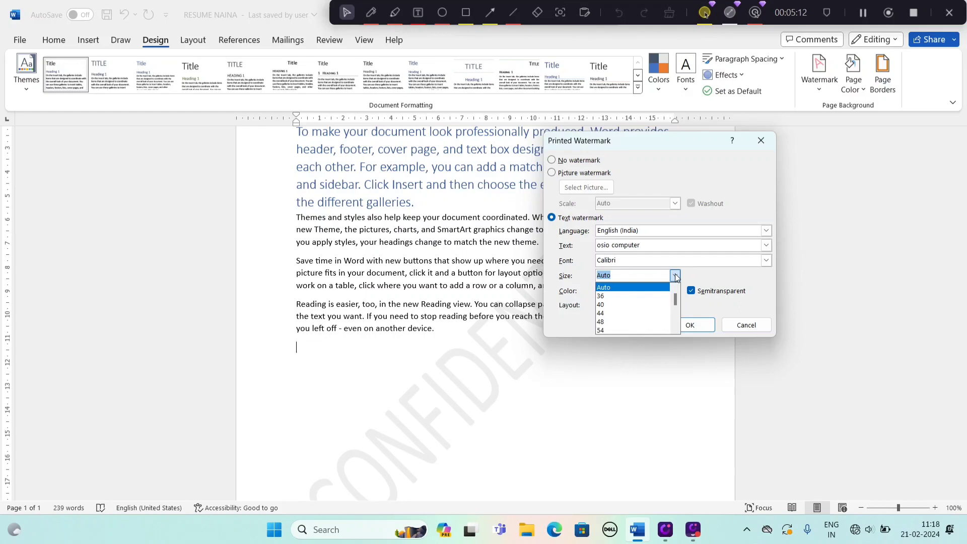
pyautogui.click(675, 276)
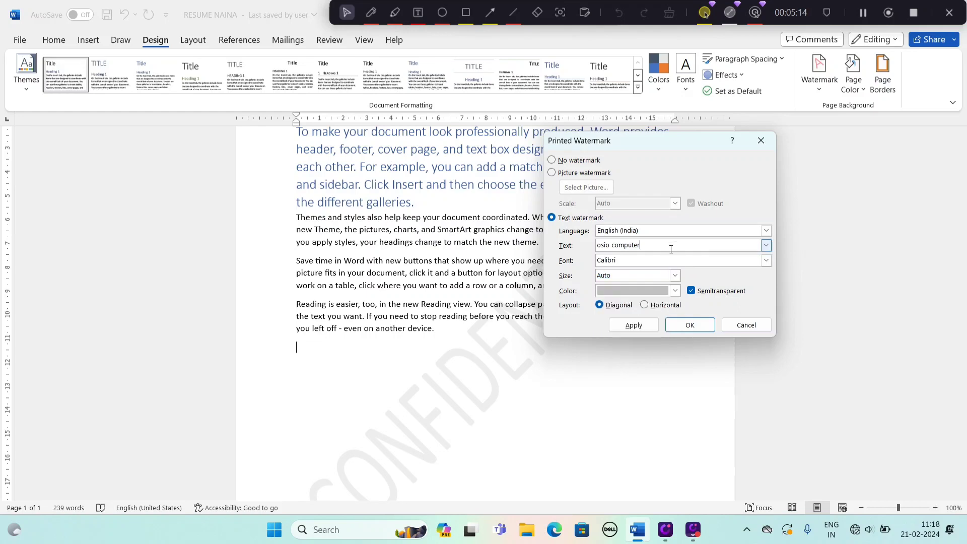
pyautogui.click(645, 293)
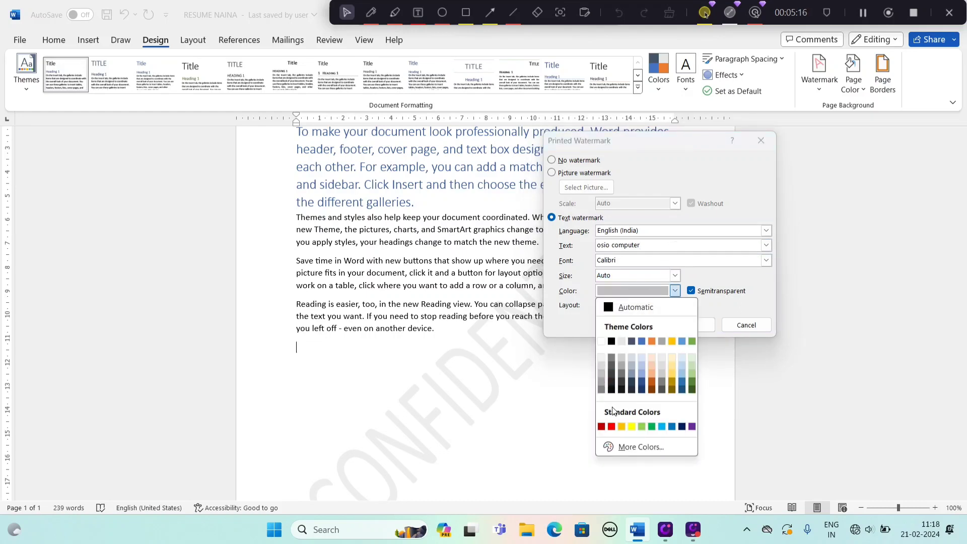
pyautogui.click(611, 426)
# Apply the red 'osio computer' watermark, check it, then use Remove Watermark to clear it.
pyautogui.click(682, 326)
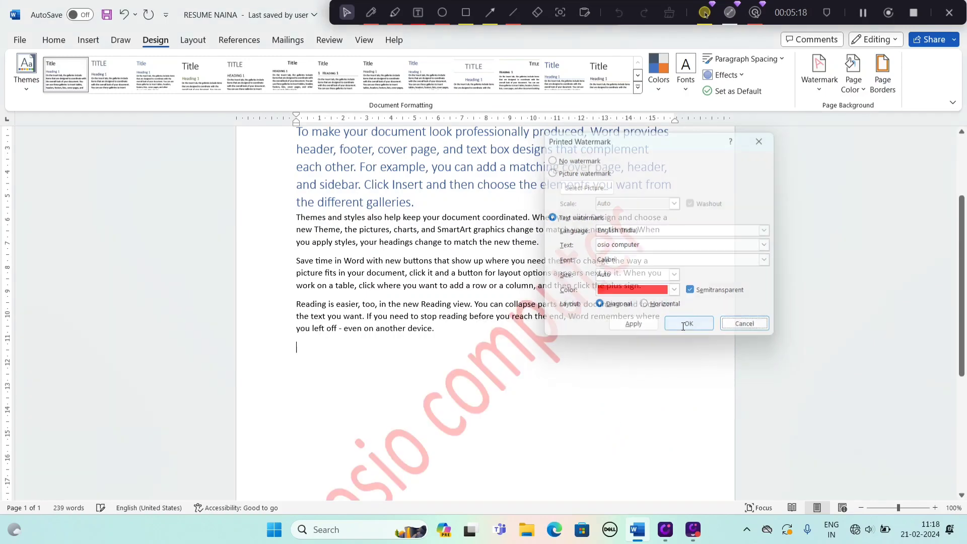
pyautogui.scroll(-1, 600, 310)
pyautogui.scroll(-1, 601, 310)
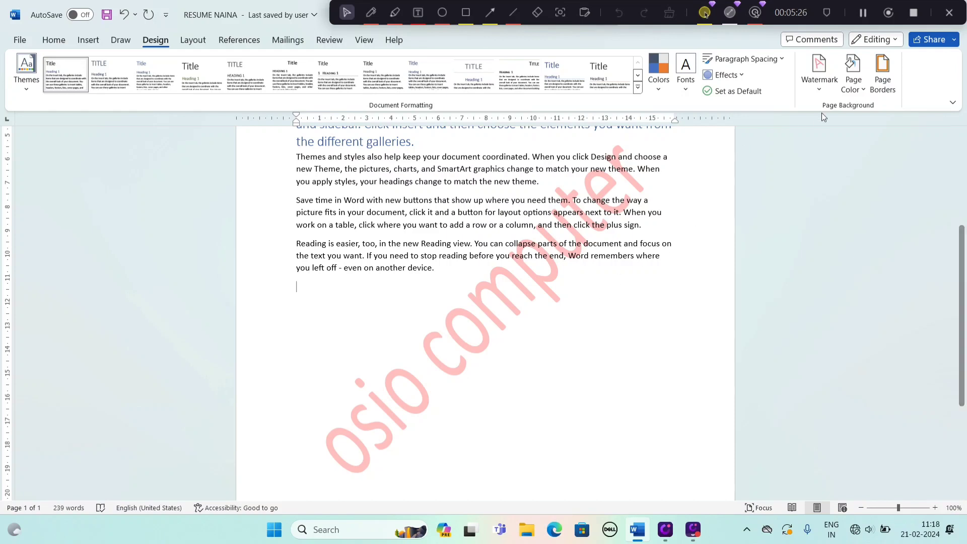
pyautogui.click(818, 88)
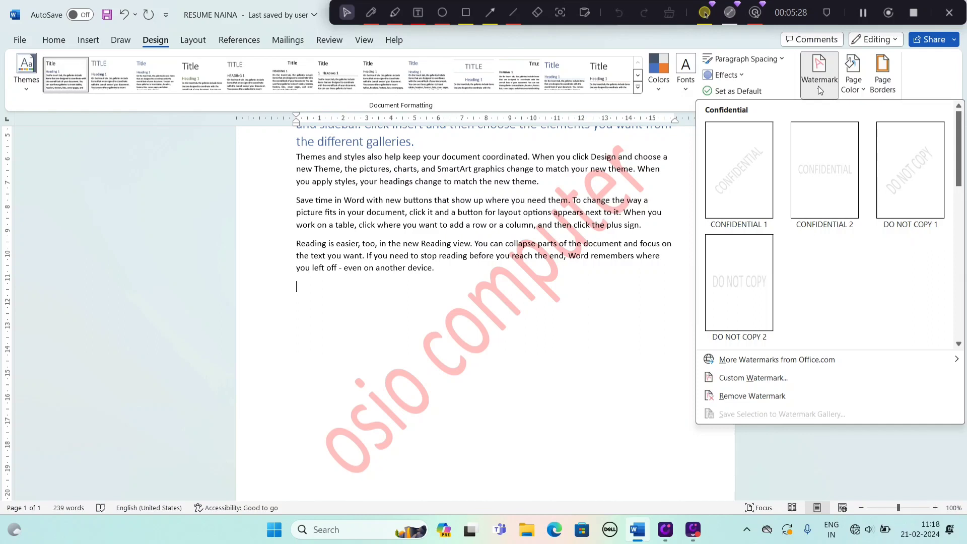
pyautogui.click(747, 396)
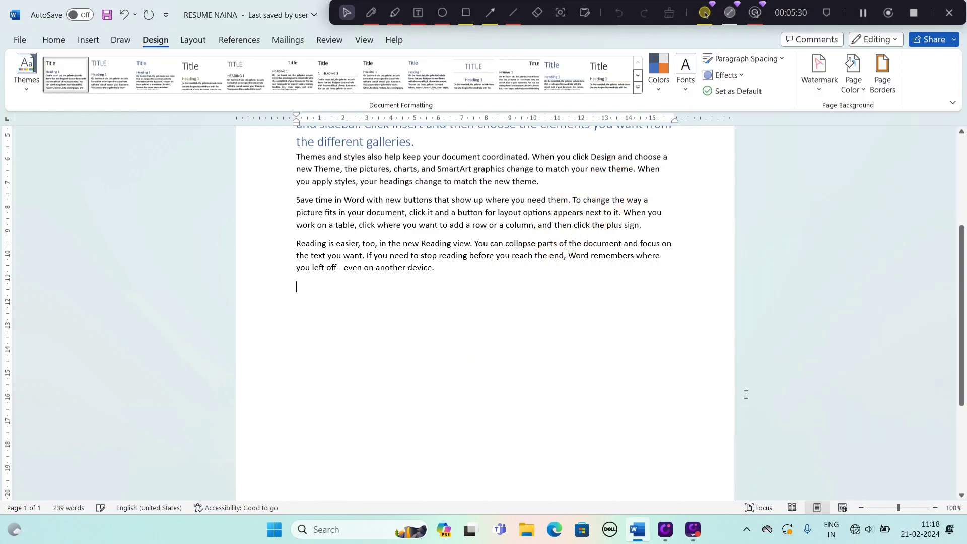